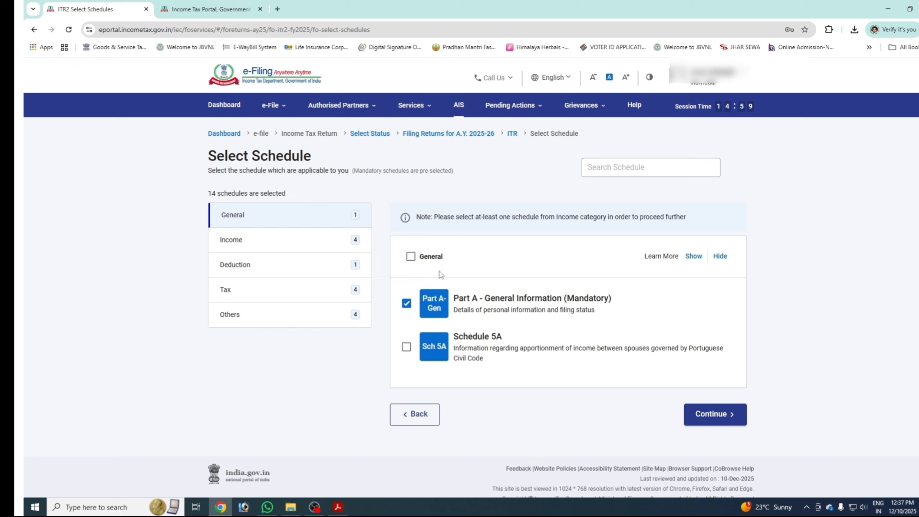
- Review the schedules listed under the Income, Deduction, Tax and Others categories of the ITR-2 schedule selection
click(288, 248)
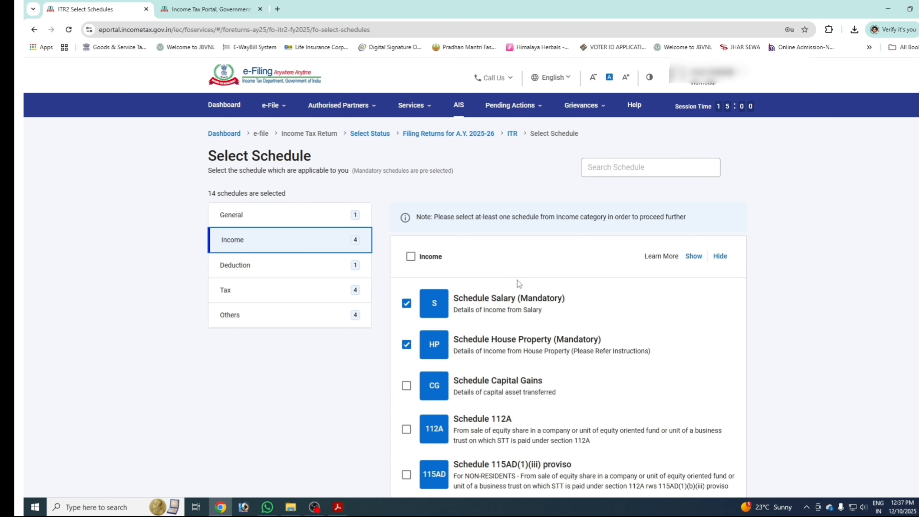
scroll(515, 305, down, 3)
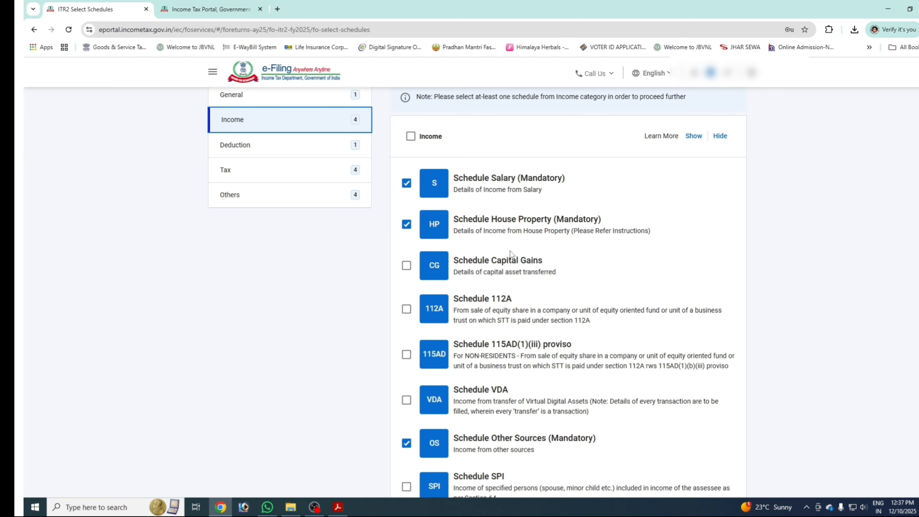
scroll(524, 268, down, 2)
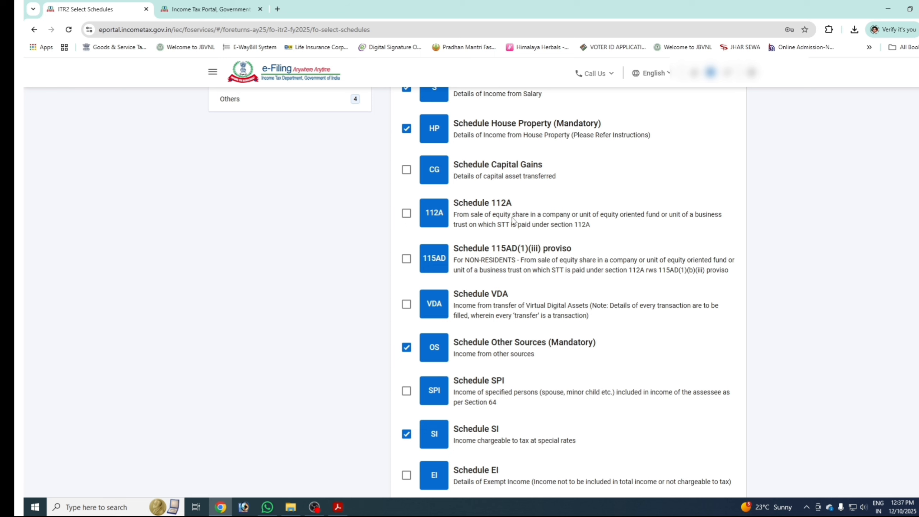
scroll(528, 256, down, 1)
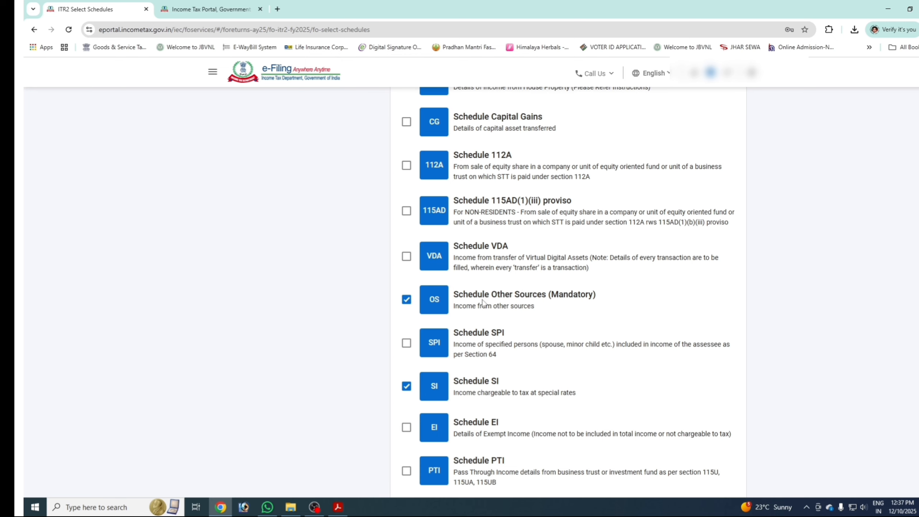
scroll(484, 300, down, 4)
scroll(524, 296, up, 3)
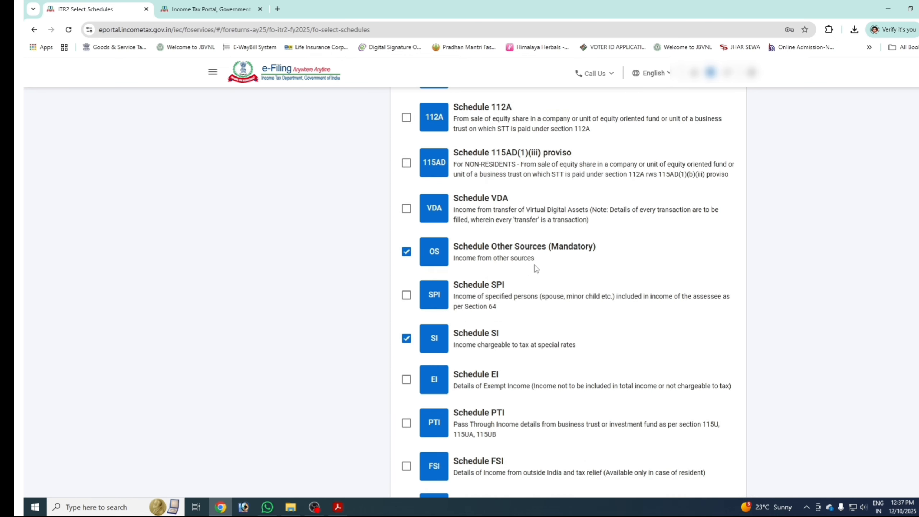
scroll(529, 253, up, 3)
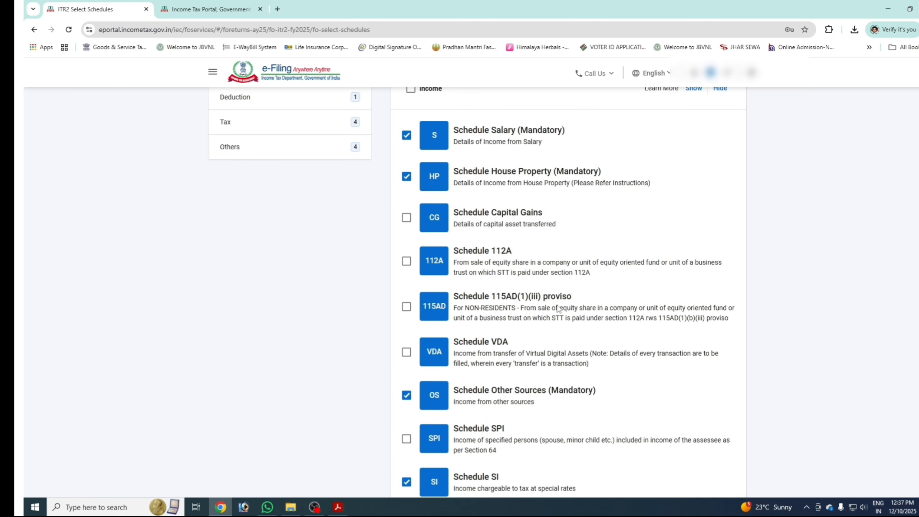
scroll(439, 325, up, 1)
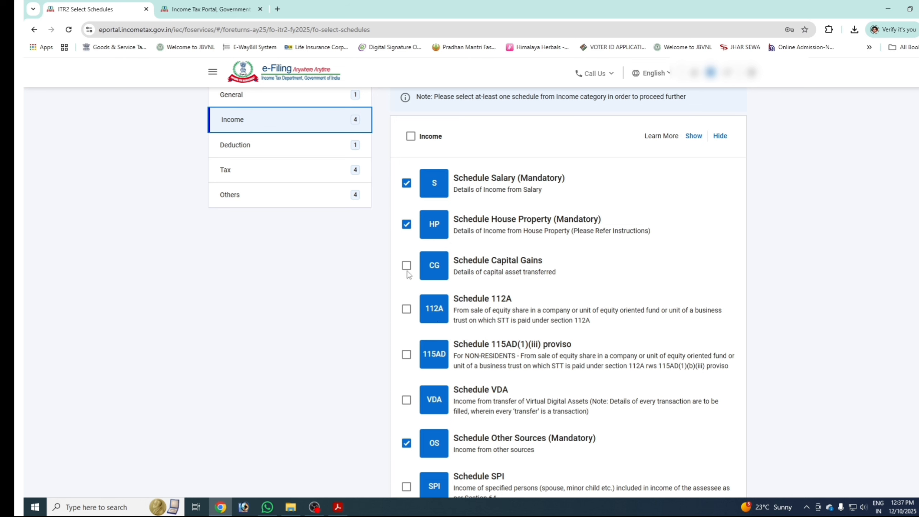
scroll(536, 314, down, 6)
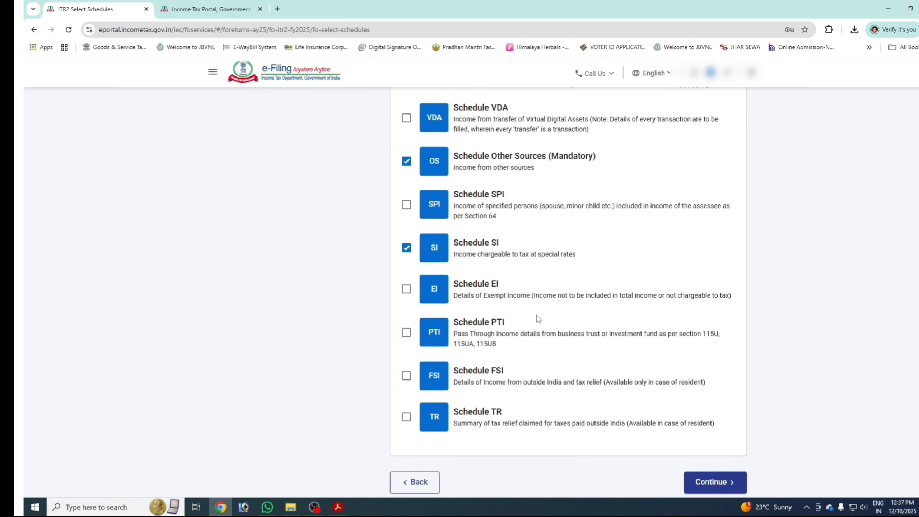
scroll(515, 341, up, 3)
scroll(515, 341, up, 3)
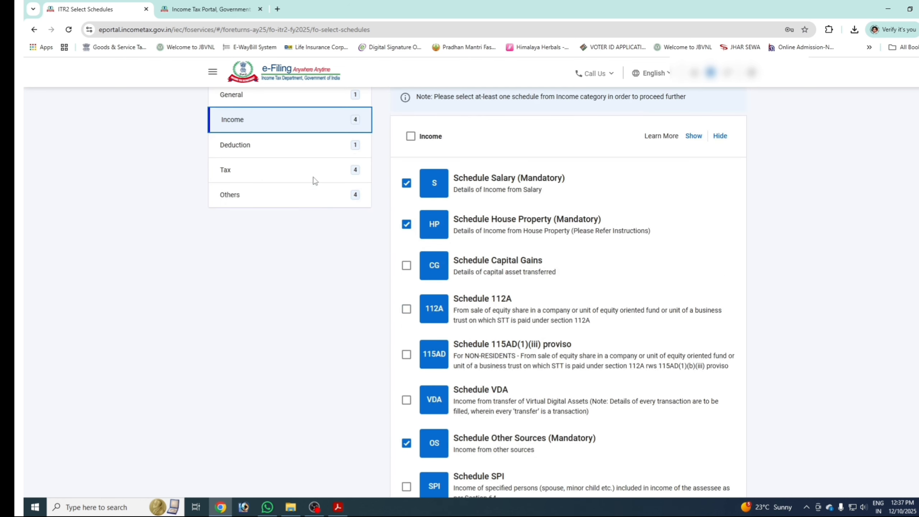
click(290, 144)
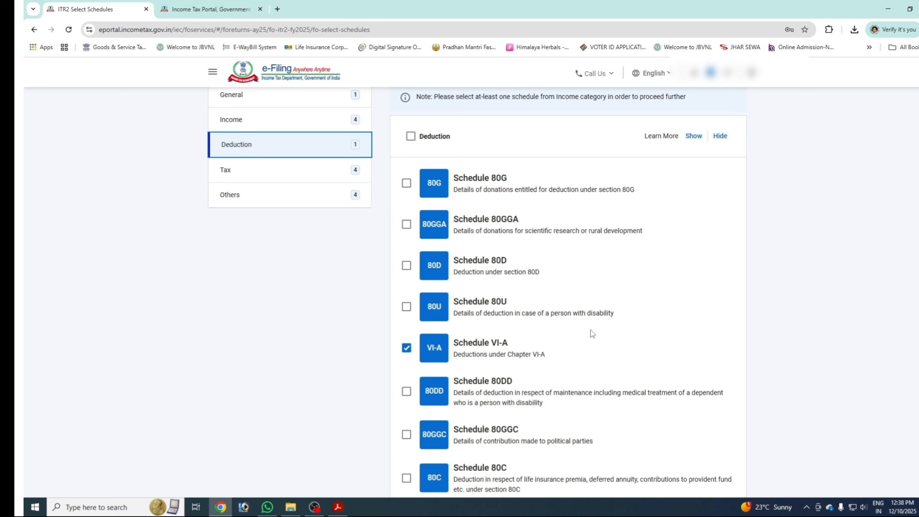
click(279, 178)
click(272, 202)
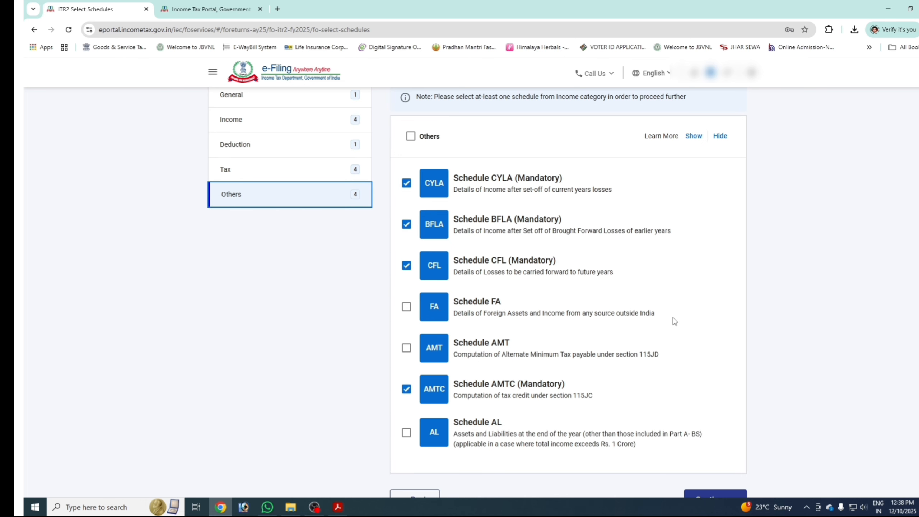
scroll(691, 300, down, 2)
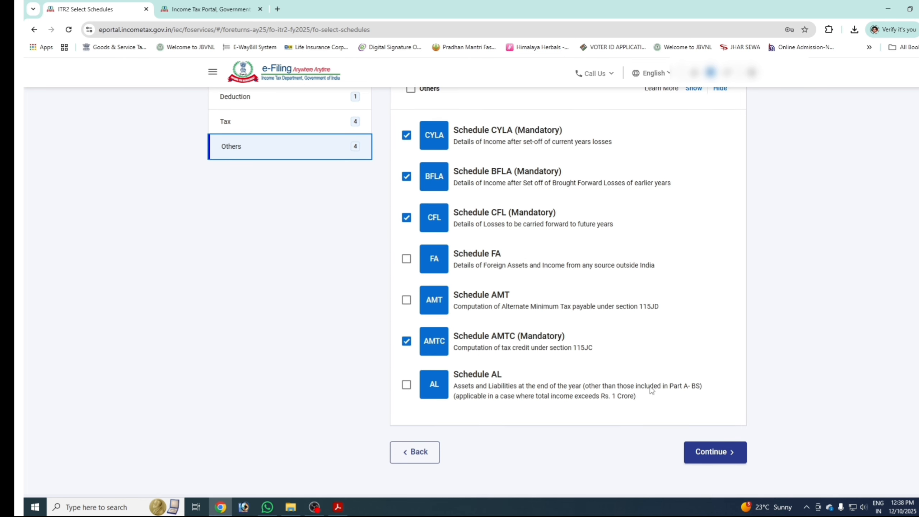
- Proceed with the preselected schedules, skipping the schedule questions and acknowledging the notice about pre-filled data
click(715, 452)
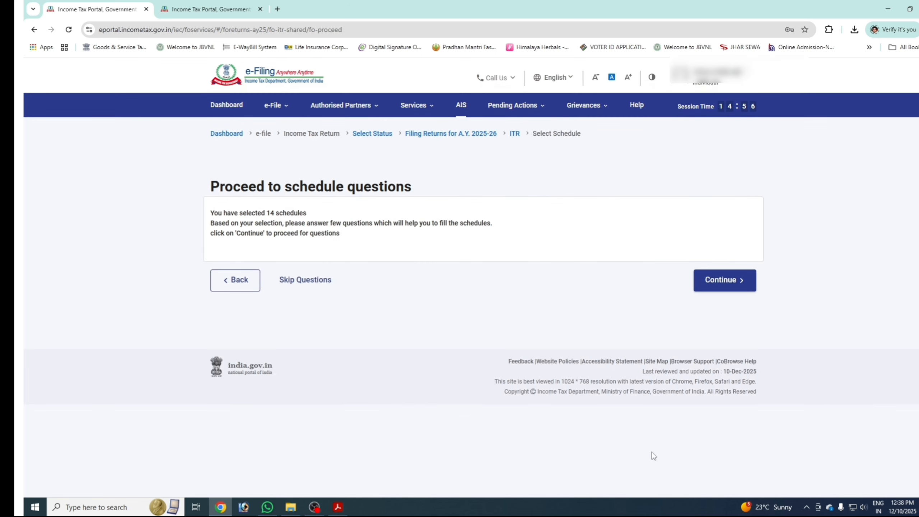
click(306, 286)
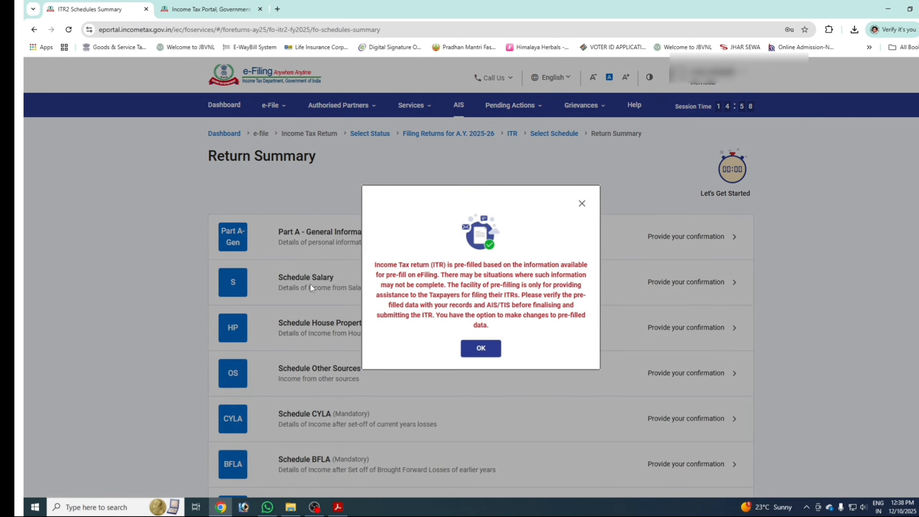
click(481, 348)
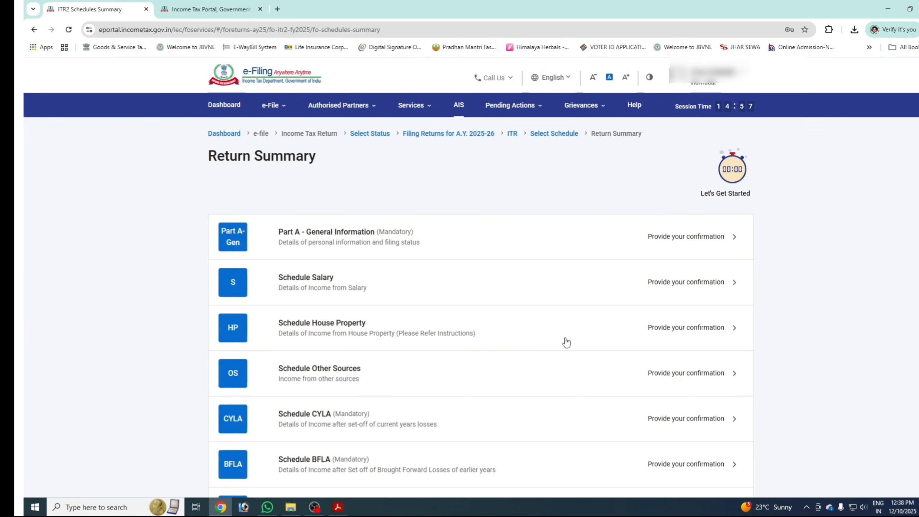
- Open Part A - General Information from the return summary and expand its Filing Status section
scroll(405, 239, down, 15)
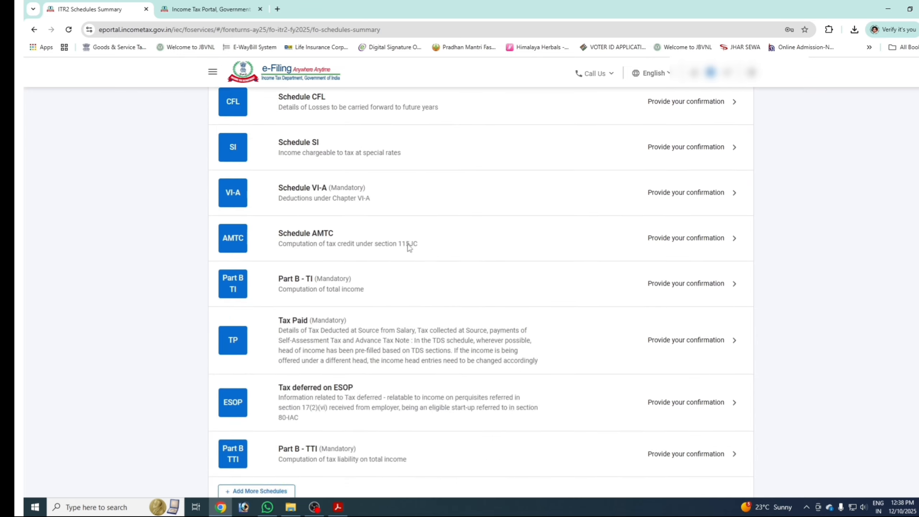
scroll(427, 301, up, 15)
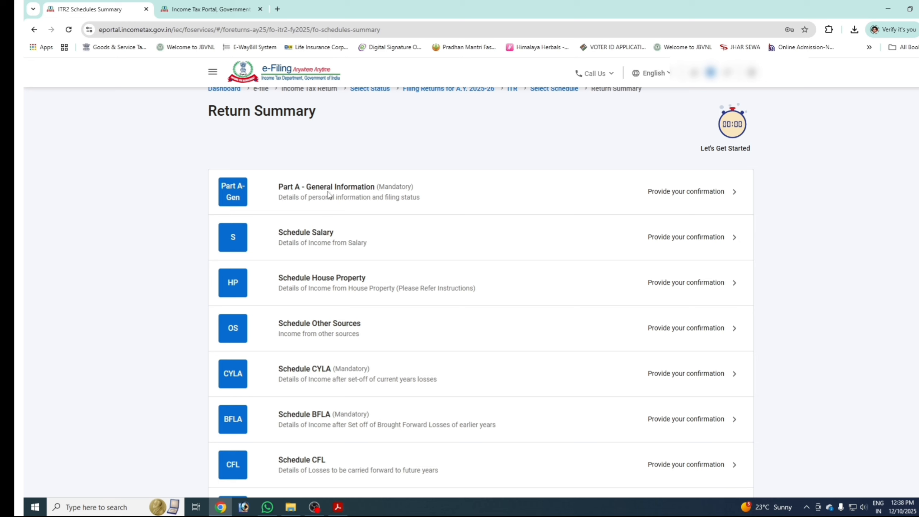
click(427, 188)
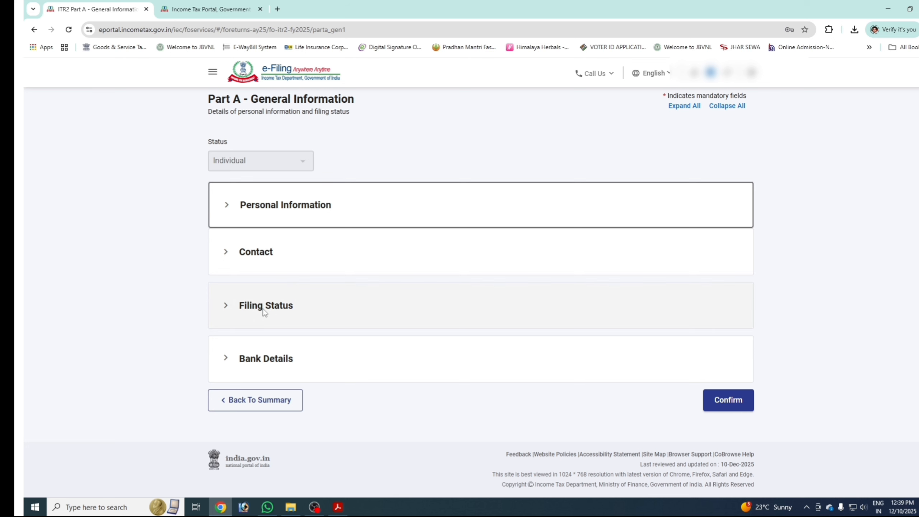
click(286, 306)
scroll(329, 311, down, 3)
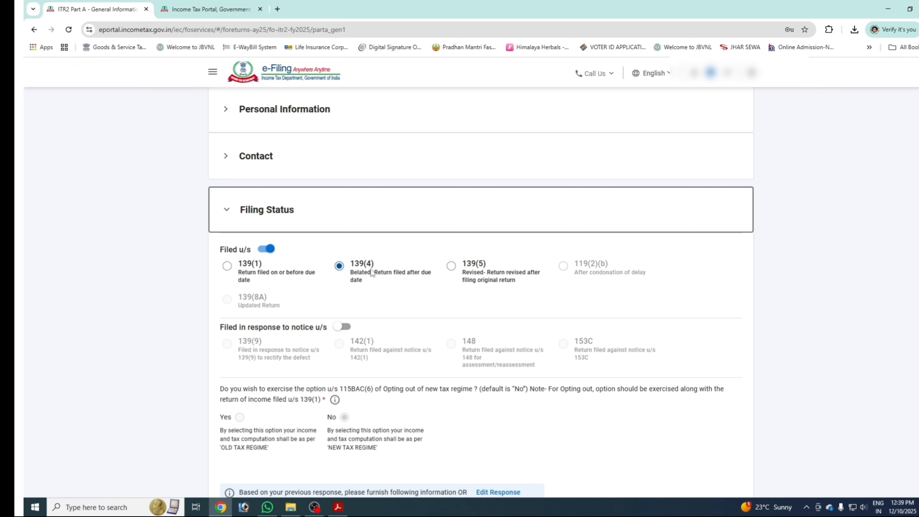
- Set the residential status in India to Resident, with the condition of being in India for 182 days or more during the previous year
scroll(364, 284, down, 5)
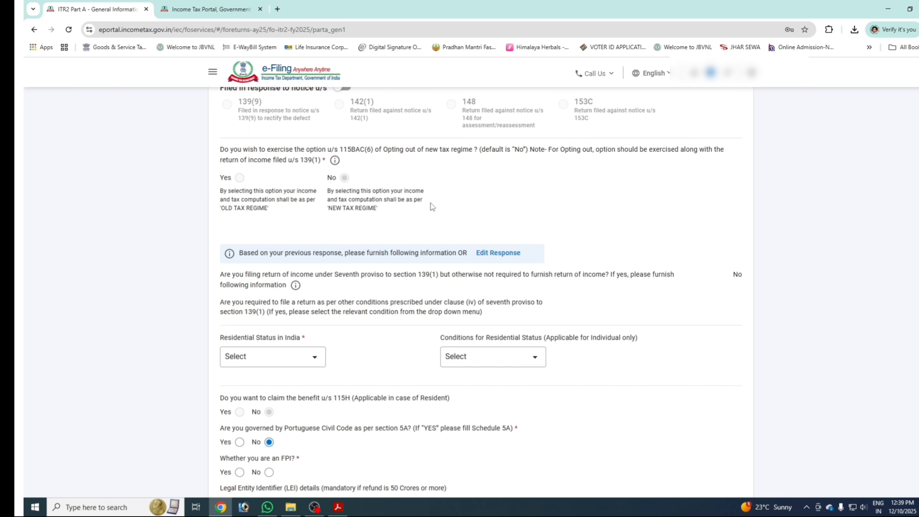
scroll(398, 217, down, 2)
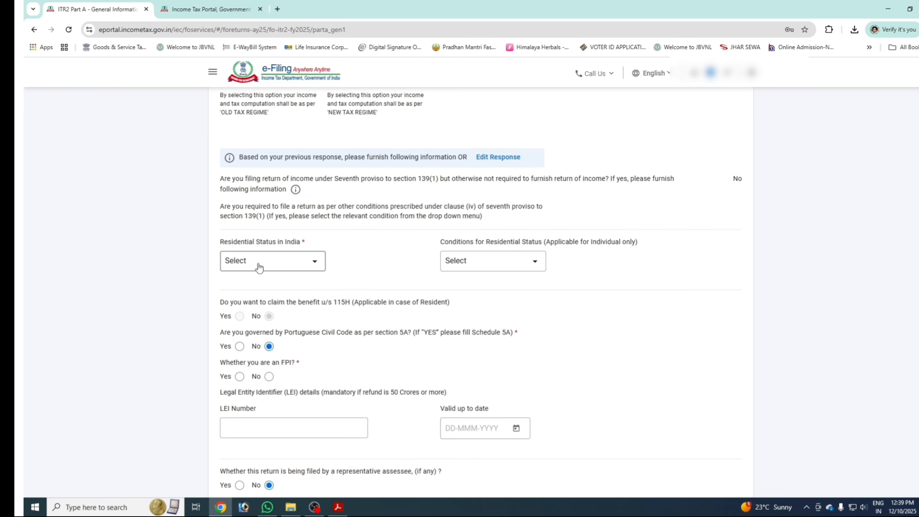
click(261, 262)
click(264, 305)
click(454, 261)
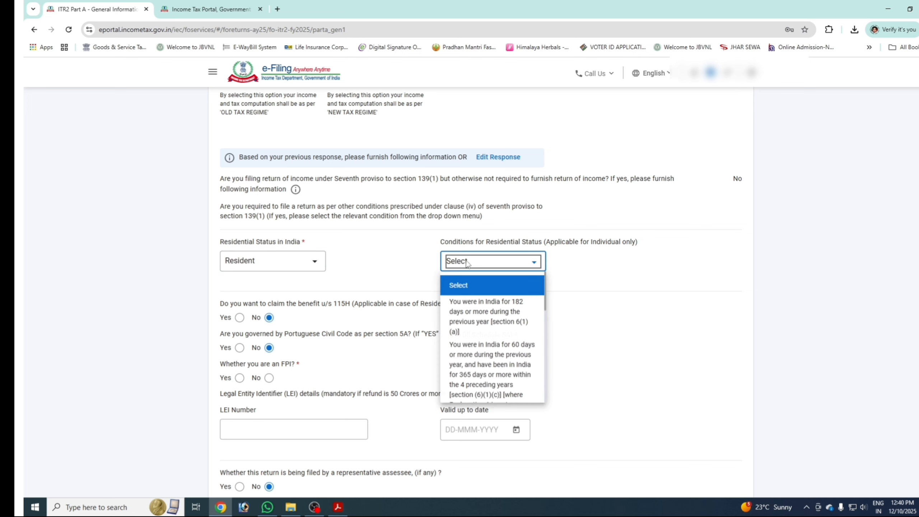
click(495, 317)
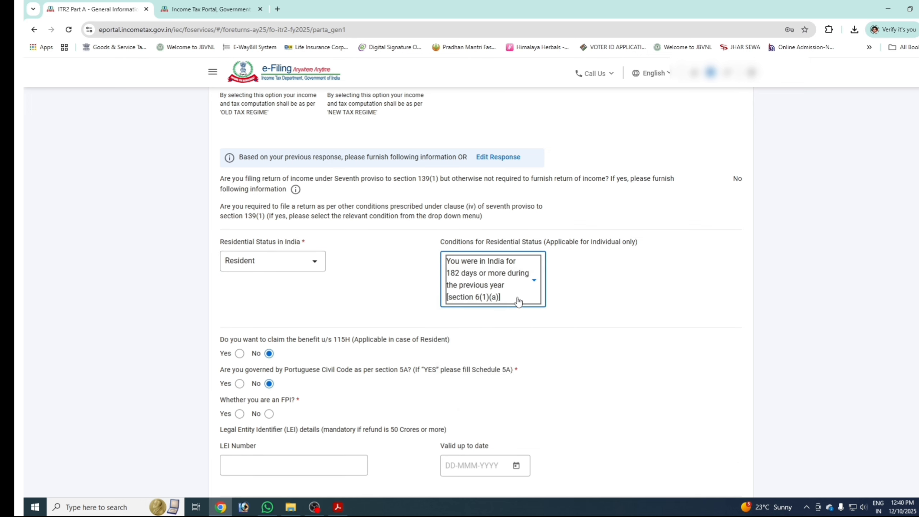
- Answer No to being an FPI, having been a company director and having held unlisted equity shares
scroll(519, 296, down, 3)
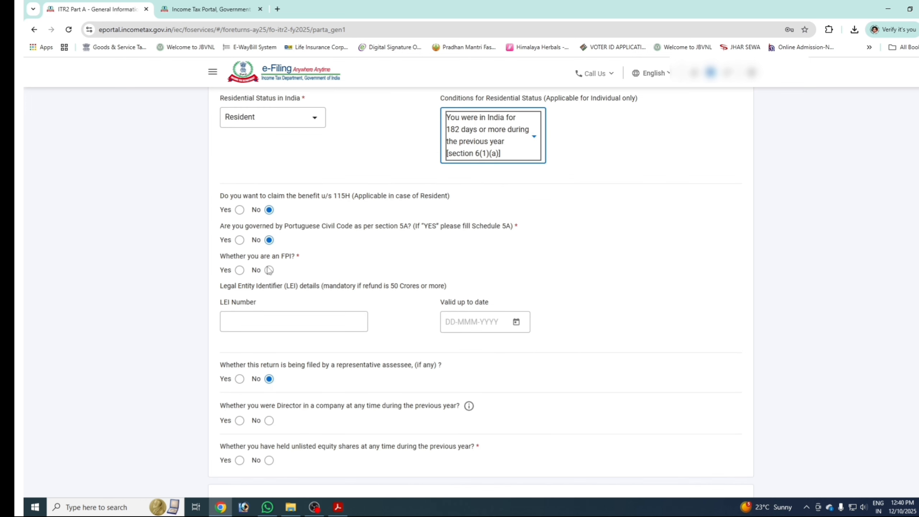
click(269, 270)
scroll(397, 278, down, 1)
scroll(397, 279, down, 1)
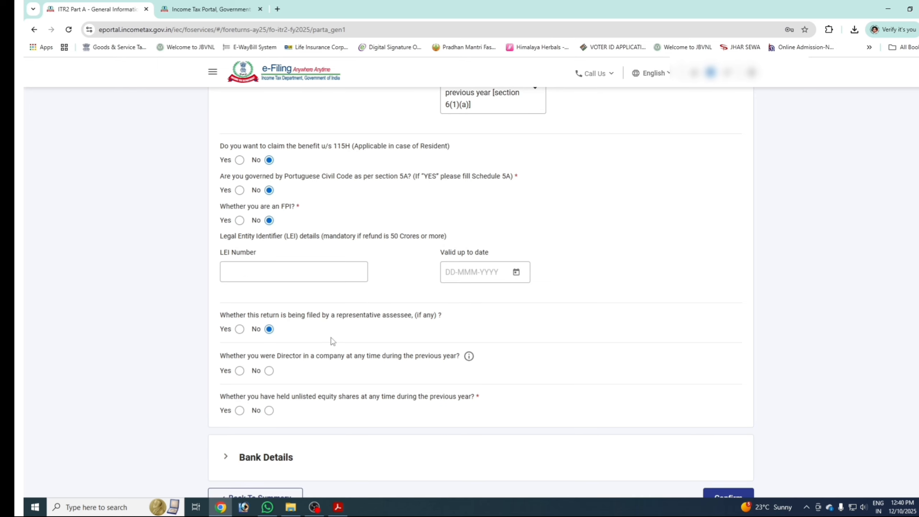
click(269, 371)
click(268, 410)
- Expand Bank Details to check the account nominated for refund, and confirm Part A - General Information
scroll(309, 401, down, 2)
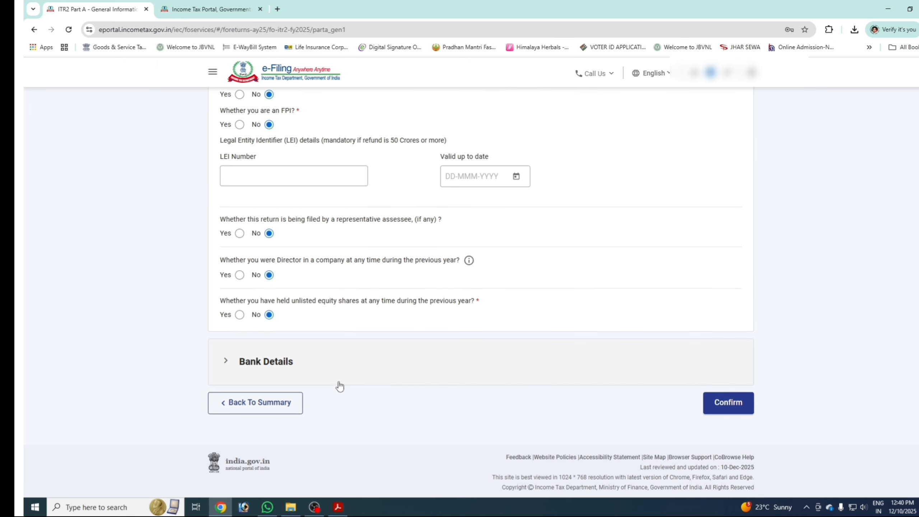
click(351, 367)
scroll(355, 366, down, 2)
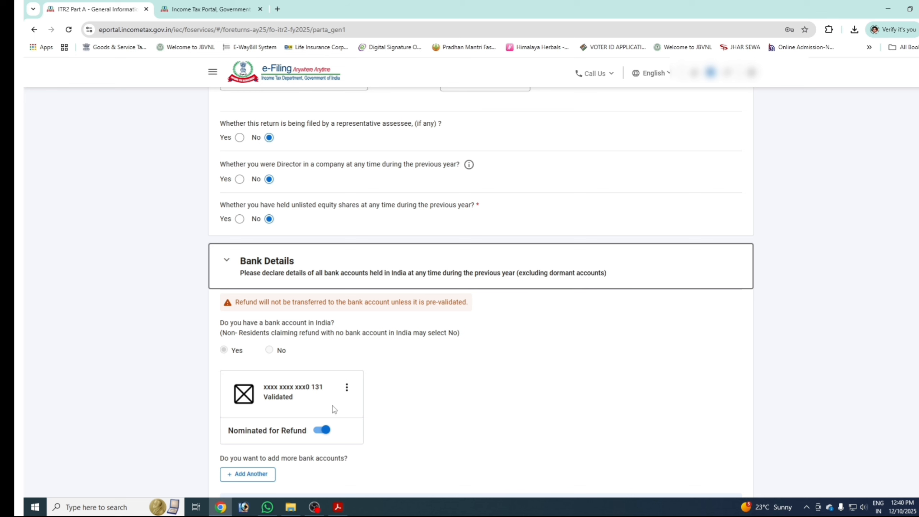
scroll(414, 386, down, 4)
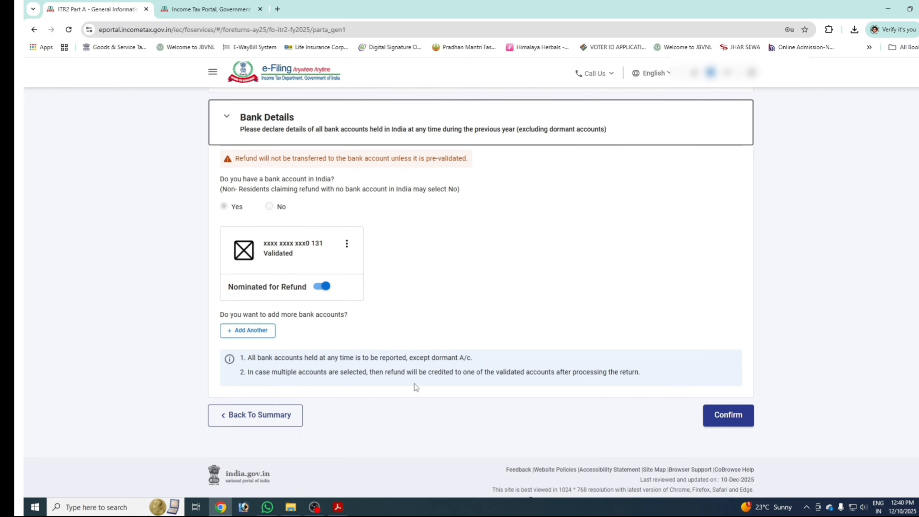
click(726, 421)
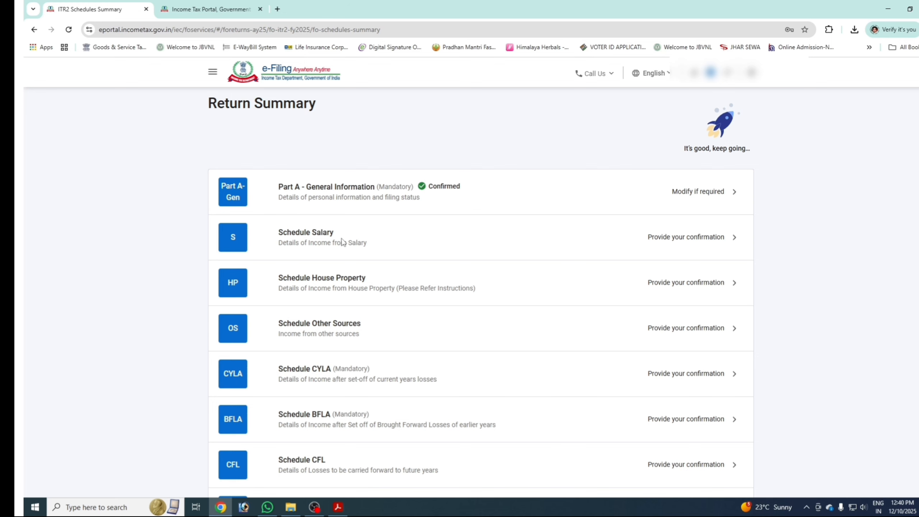
- Open and confirm Schedule Salary and Schedule House Property without entering any income
click(374, 239)
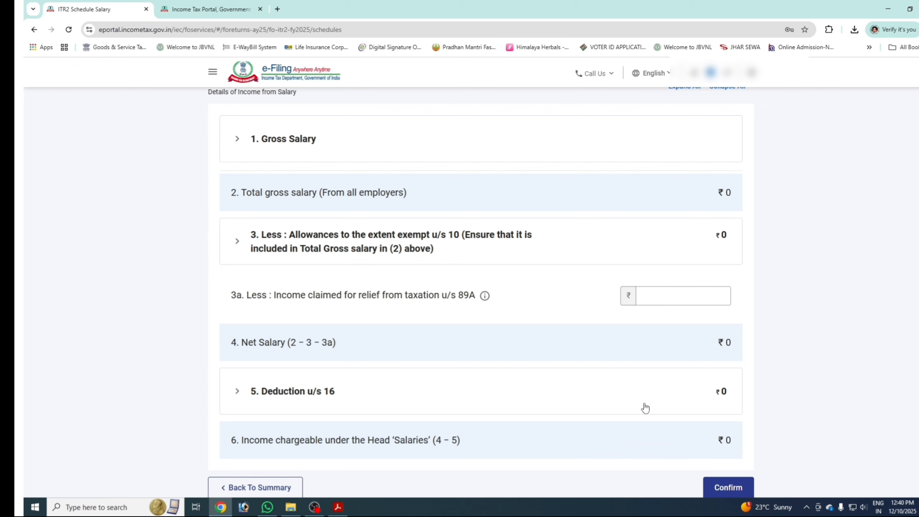
click(727, 486)
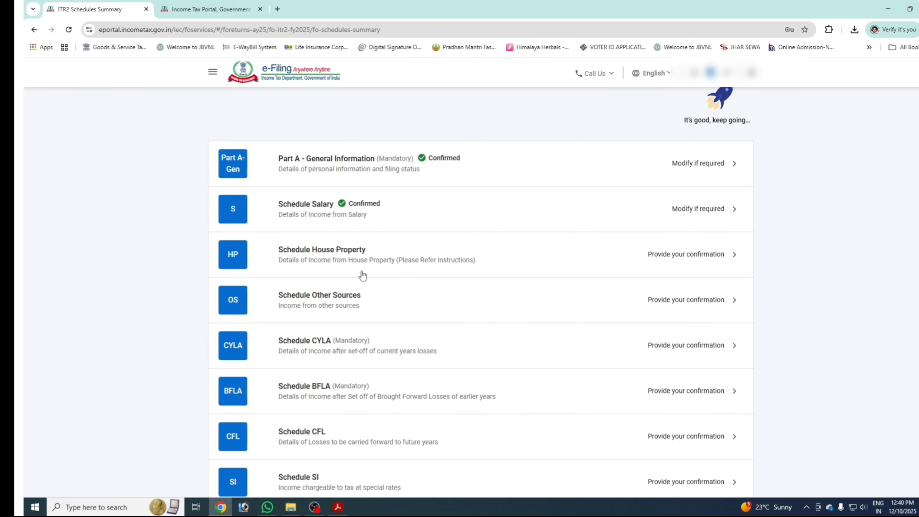
click(383, 256)
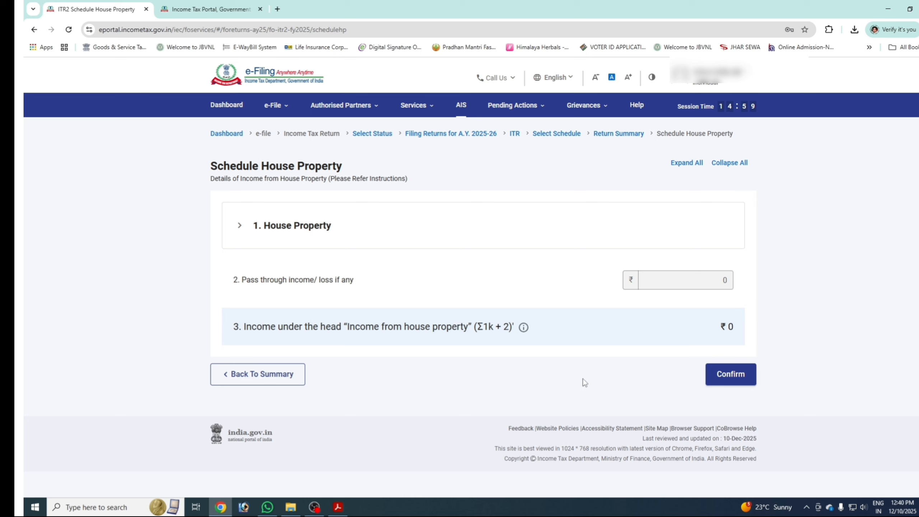
click(737, 378)
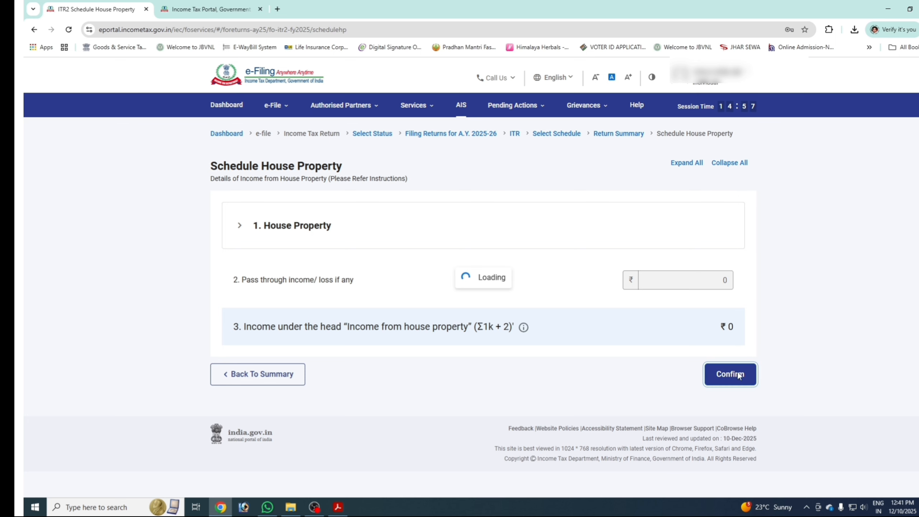
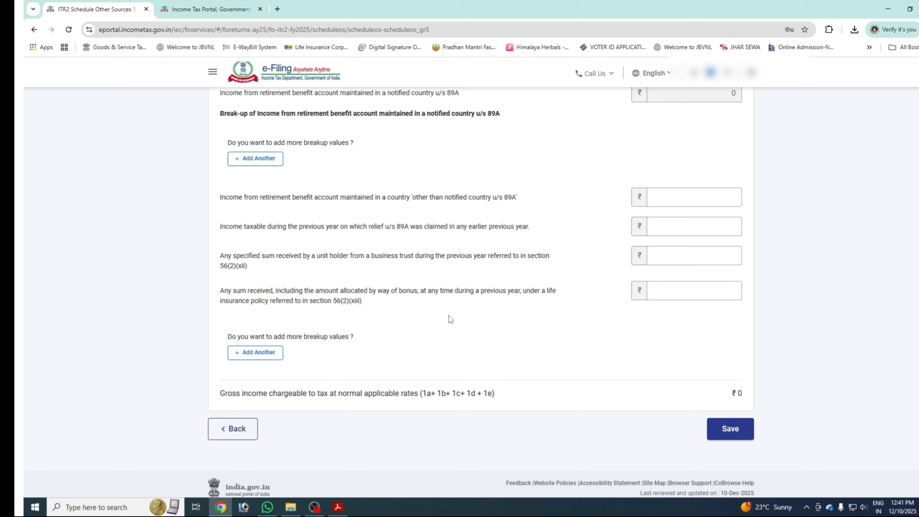
- Add a breakup entry for other income with the nature MISC WORK and an amount of 146400
click(268, 354)
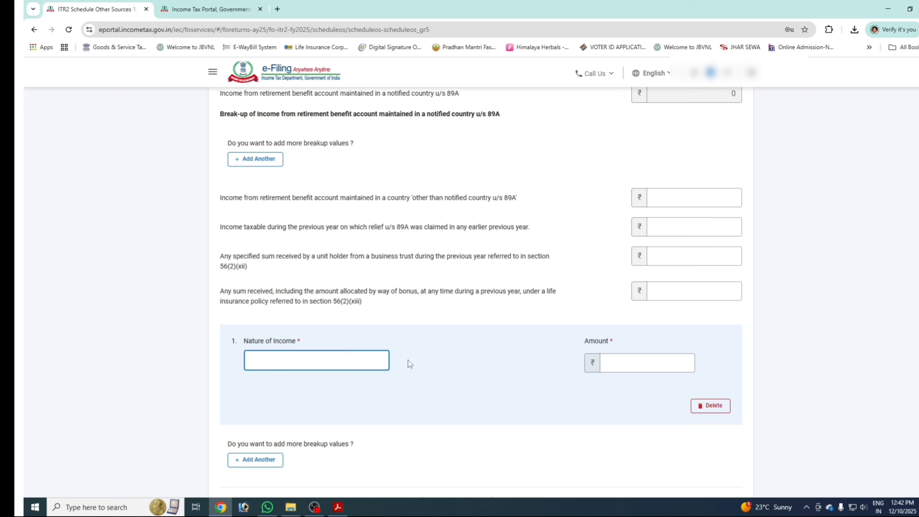
text(MISC WORK)
key(Tab)
text(146400)
key(Tab)
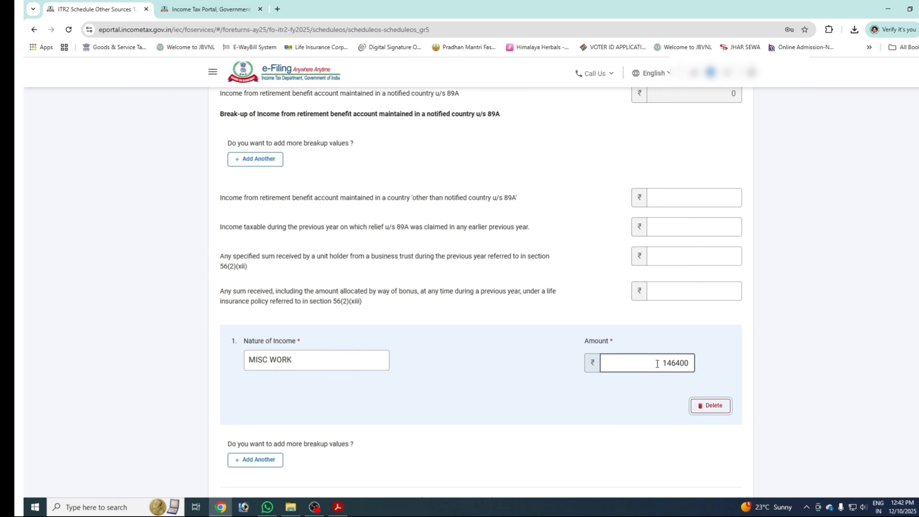
- Add a second breakup entry for other income with the nature TUITION FEE and an amount of 140020
scroll(405, 420, down, 3)
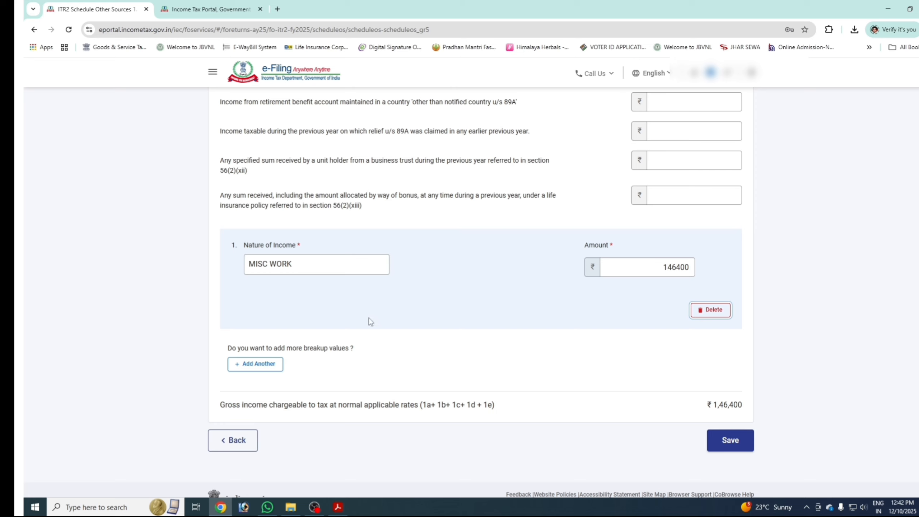
click(256, 364)
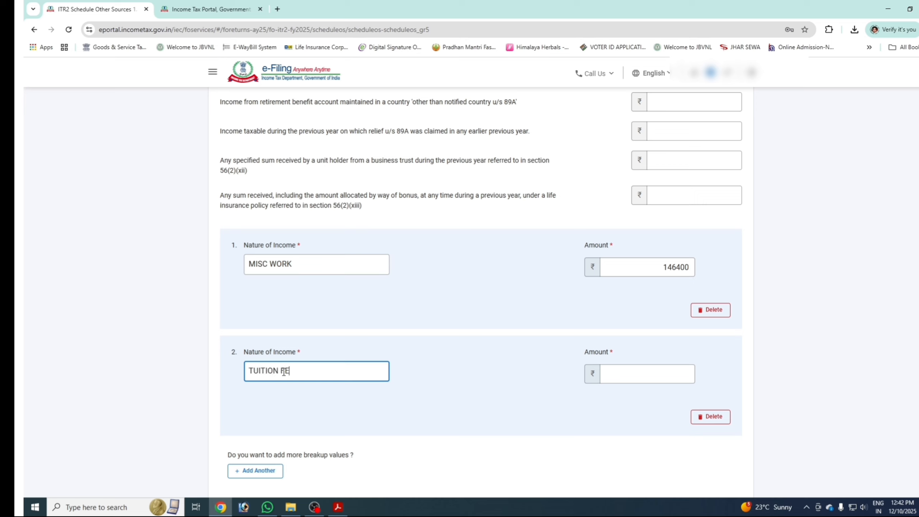
key(Tab)
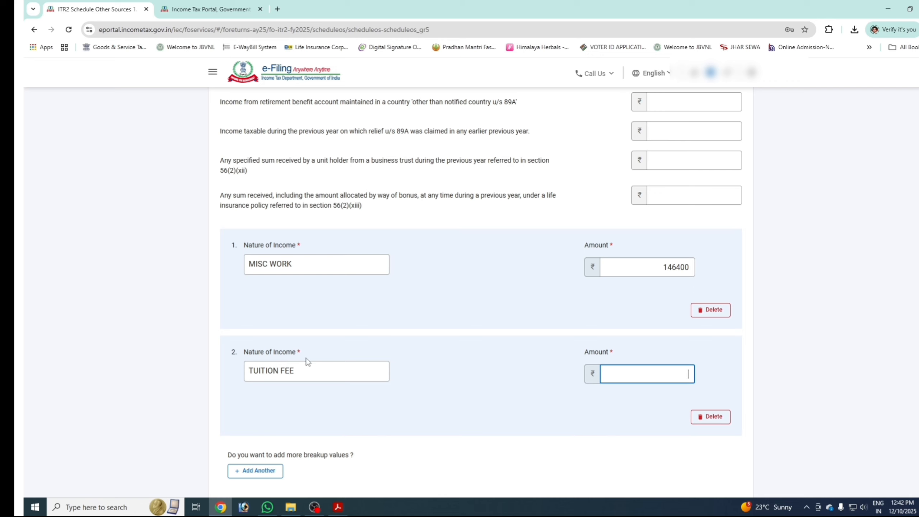
text(140020)
key(Tab)
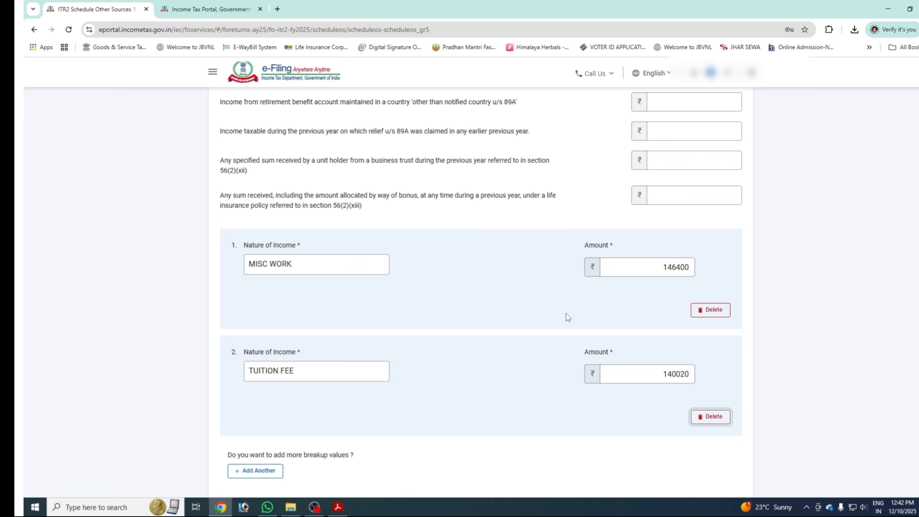
- Save the income entries and confirm Schedule Other Sources
scroll(619, 320, down, 4)
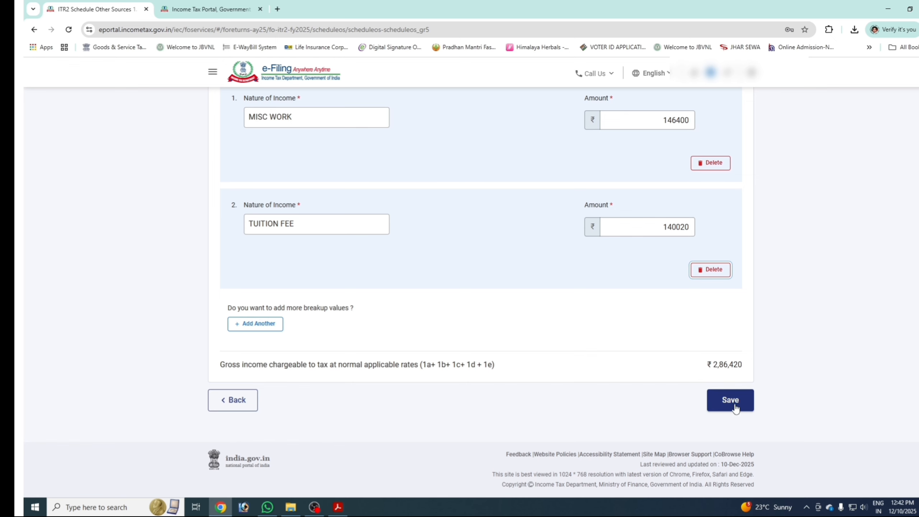
click(735, 408)
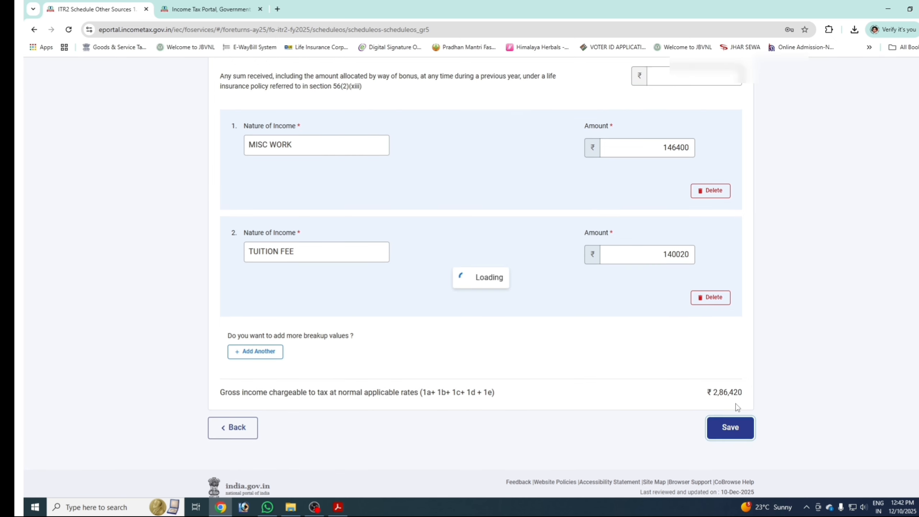
scroll(752, 344, down, 8)
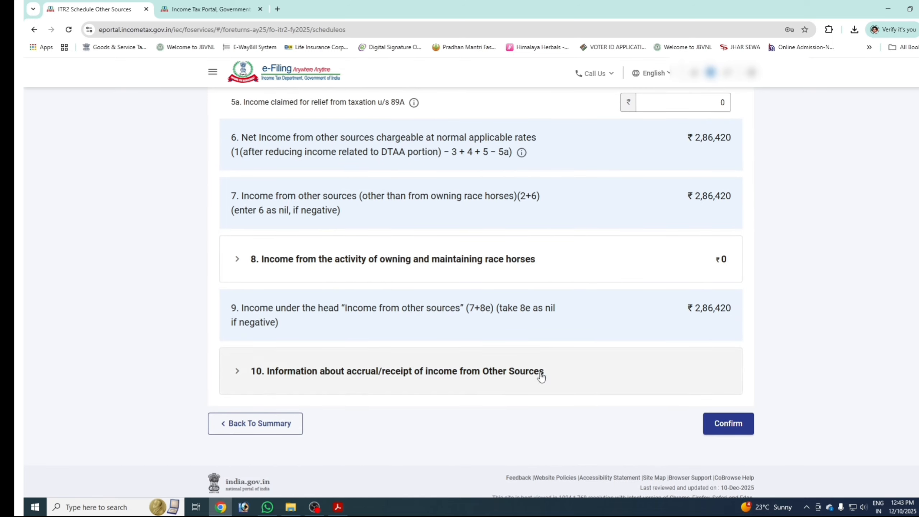
click(724, 424)
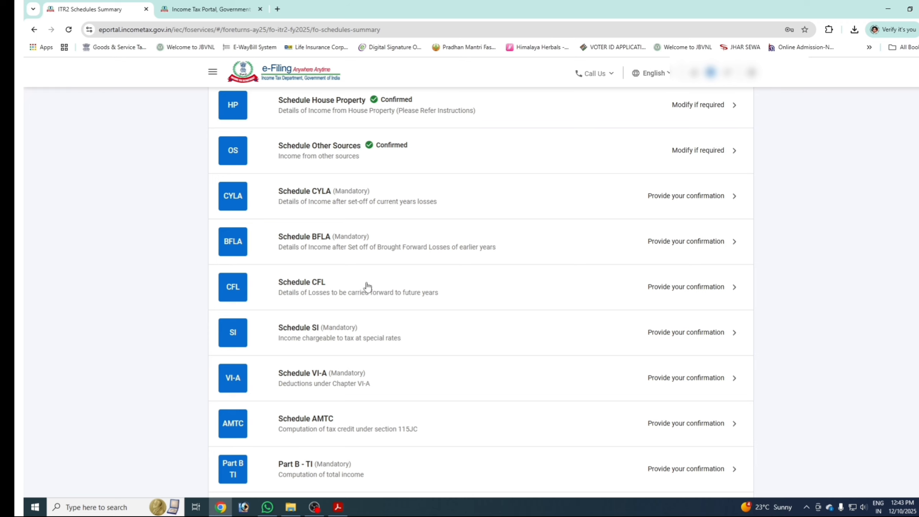
- Confirm the mandatory Schedules CYLA, BFLA, SI and VI-A and Part B - TI without editing their details
click(388, 201)
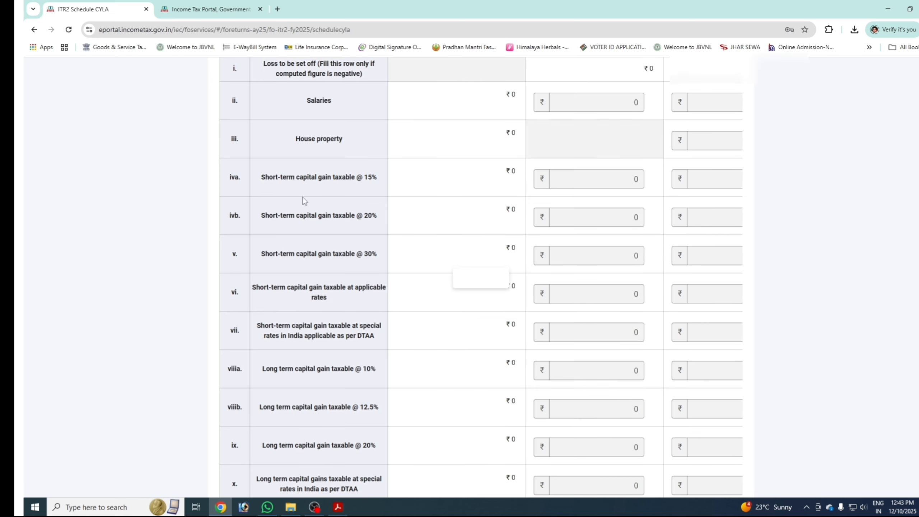
scroll(649, 283, down, 15)
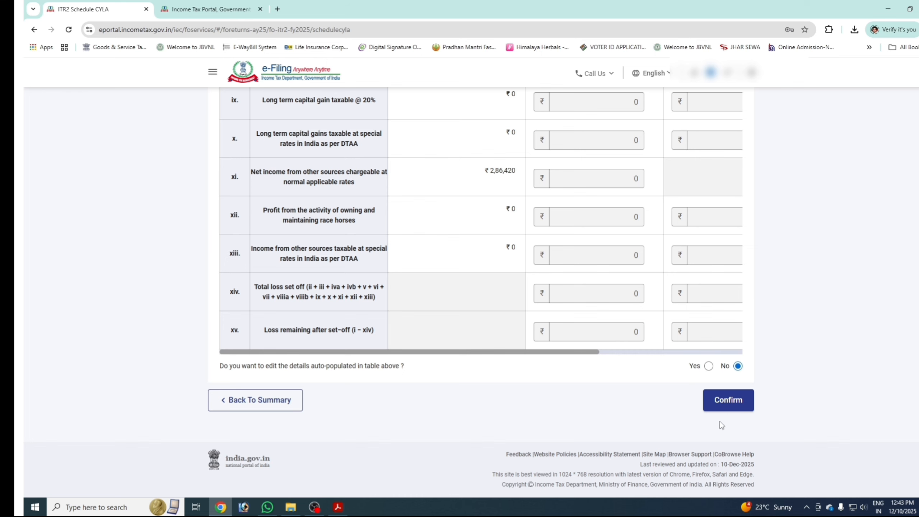
click(729, 402)
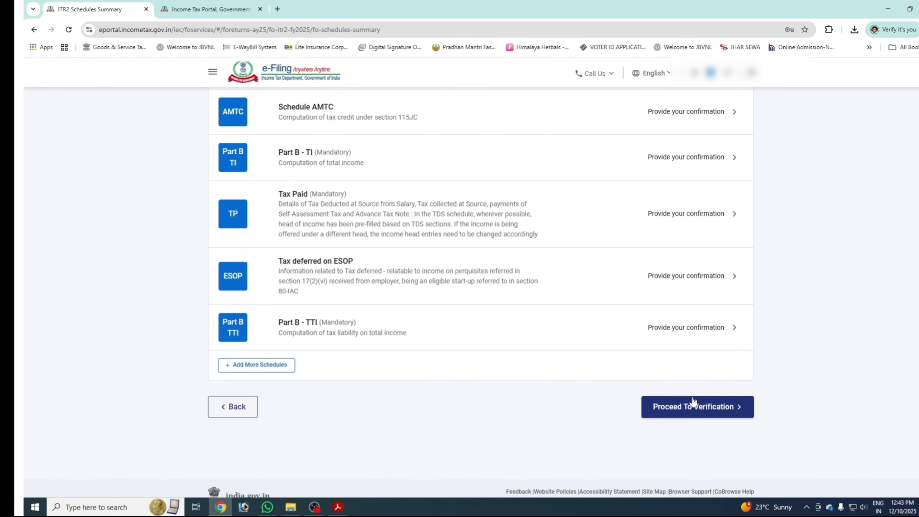
scroll(437, 232, up, 5)
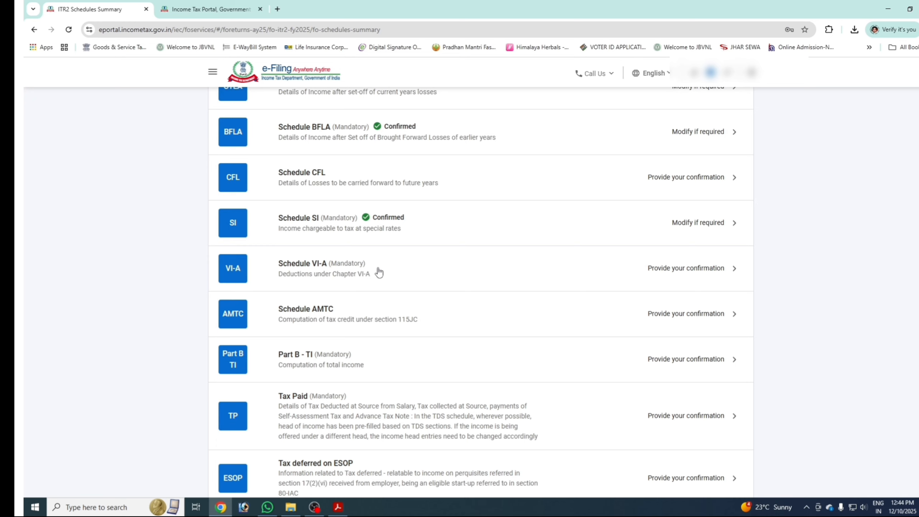
scroll(378, 272, down, 3)
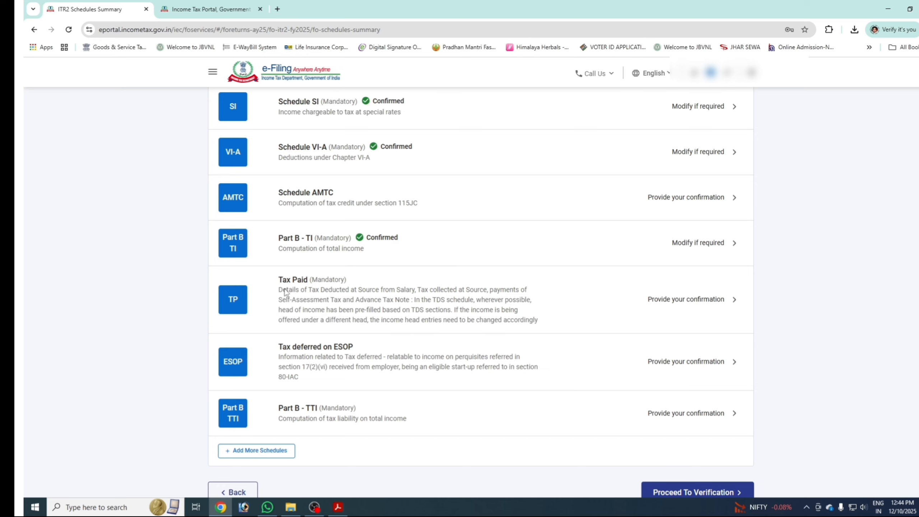
- Check the TDS 1, TDS 2, TCS and Advance Tax sections of Tax Paid, and confirm the schedule without adding entries
click(386, 285)
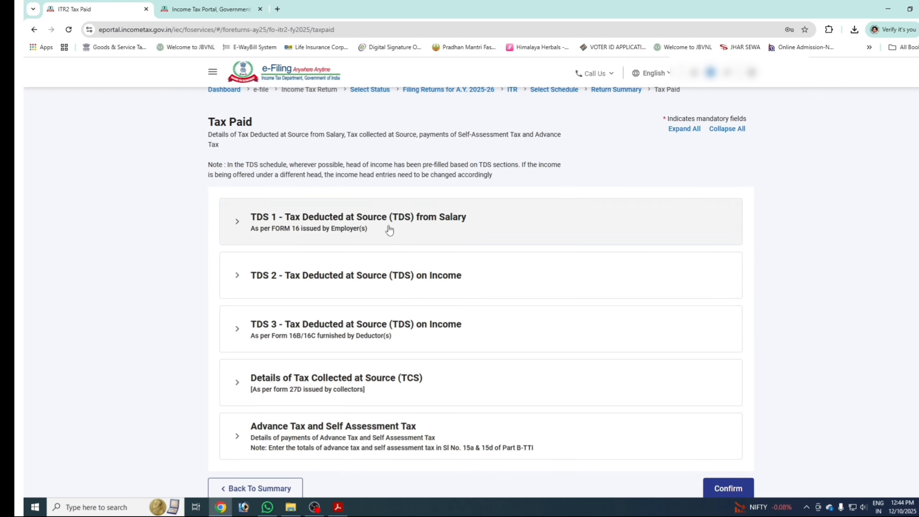
click(366, 230)
scroll(358, 250, down, 3)
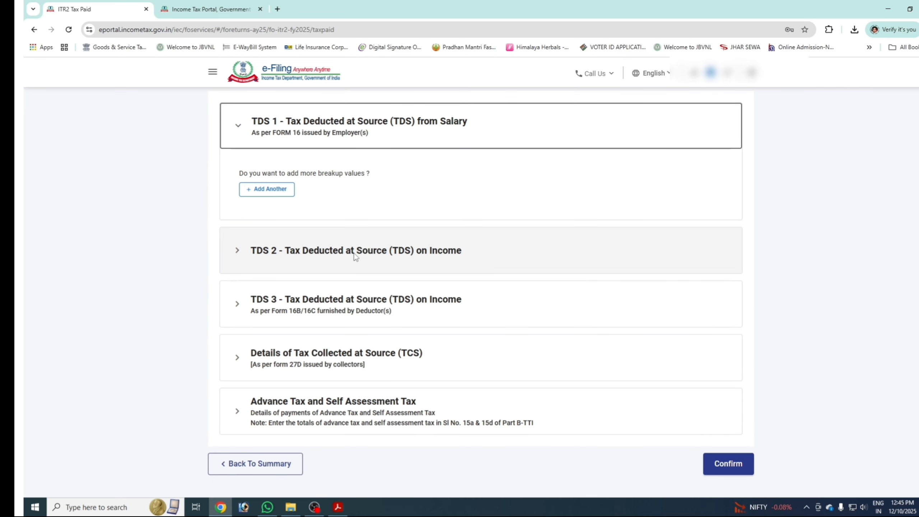
click(356, 254)
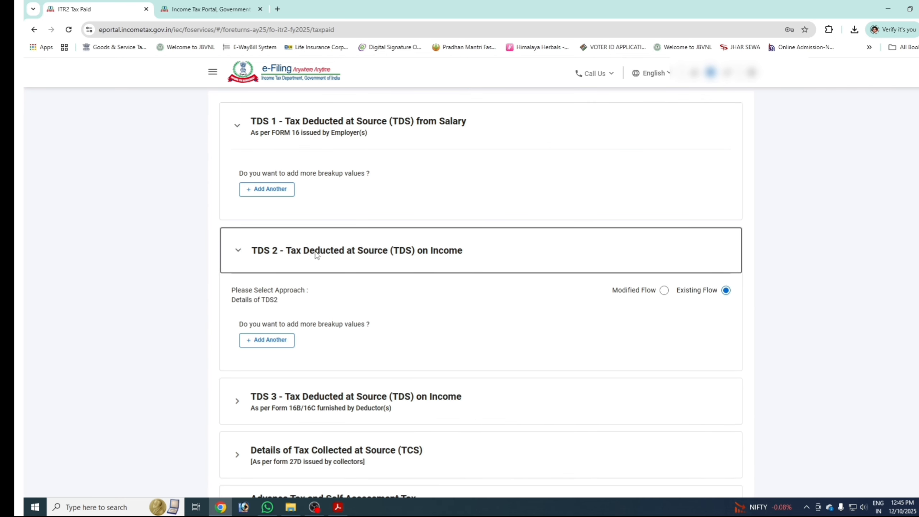
scroll(380, 345, down, 5)
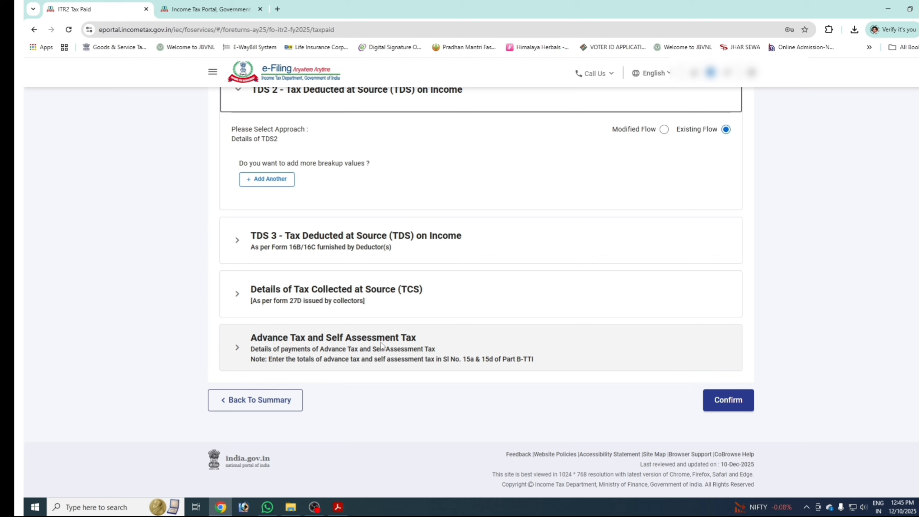
click(380, 344)
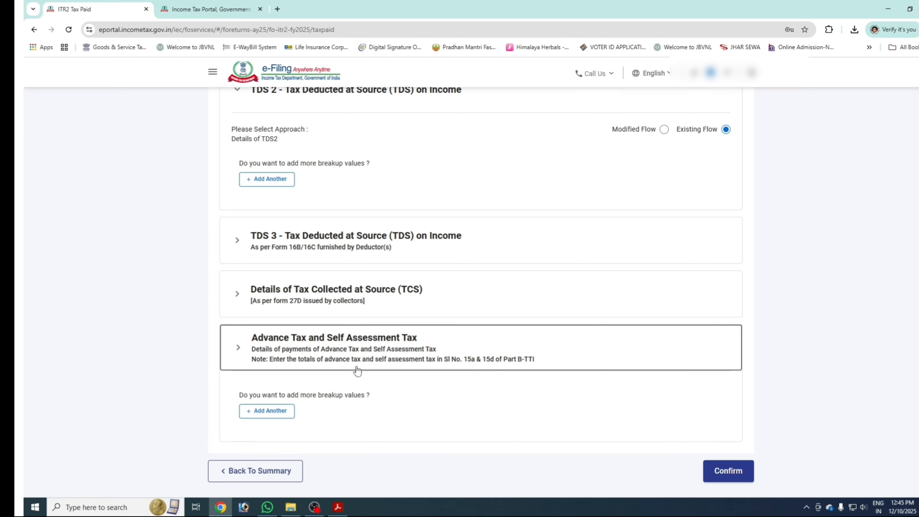
click(348, 301)
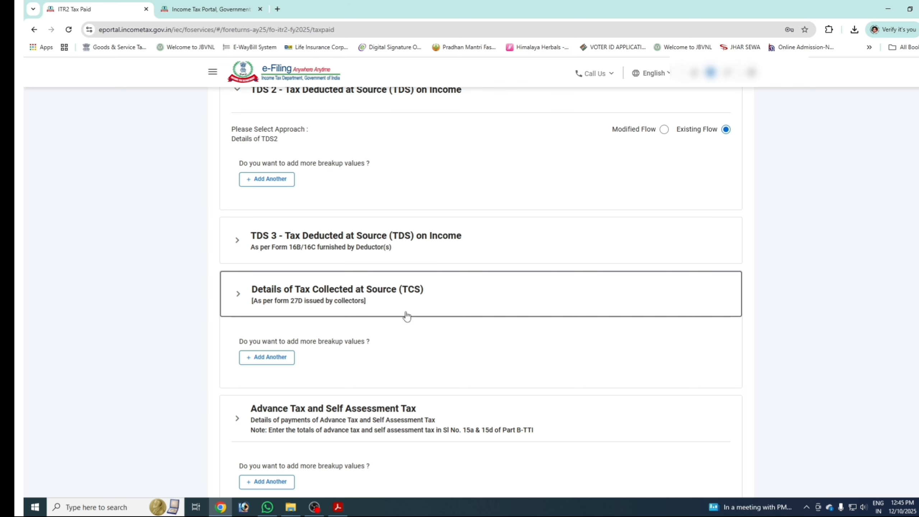
scroll(444, 343, down, 1)
scroll(444, 344, down, 2)
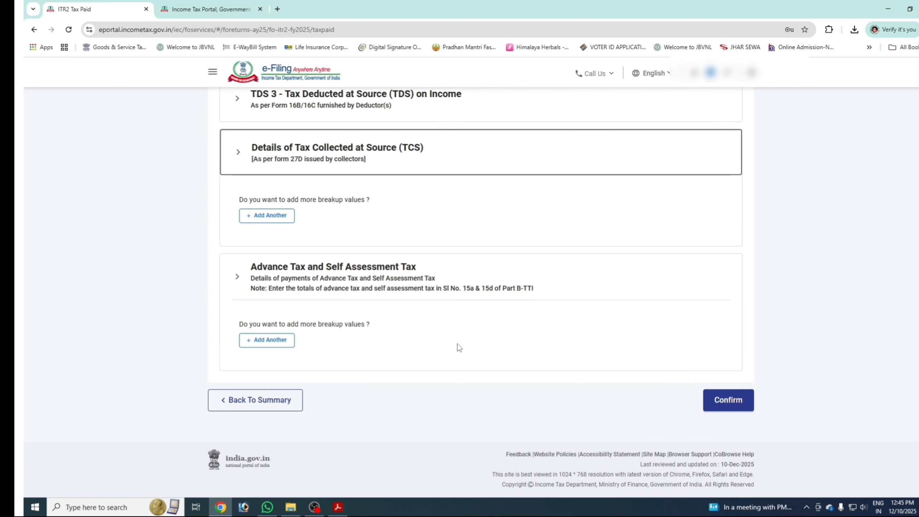
click(728, 399)
- Review and confirm Part B - TTI, keeping No for foreign assets, signing authority or income outside India
scroll(656, 410, down, 3)
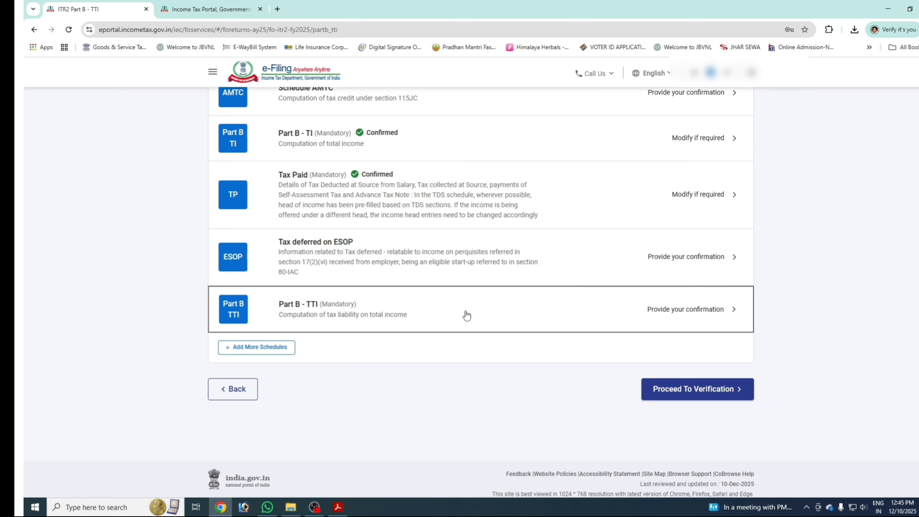
click(514, 314)
scroll(526, 307, down, 15)
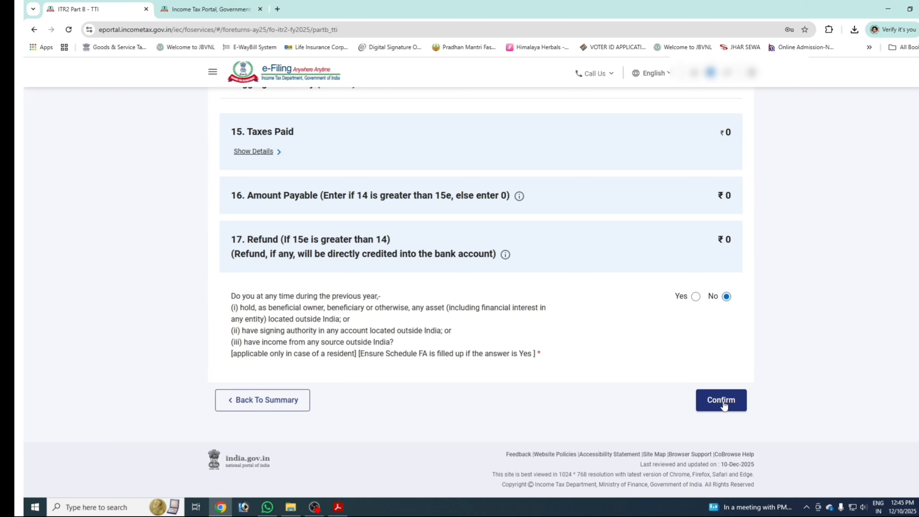
click(722, 400)
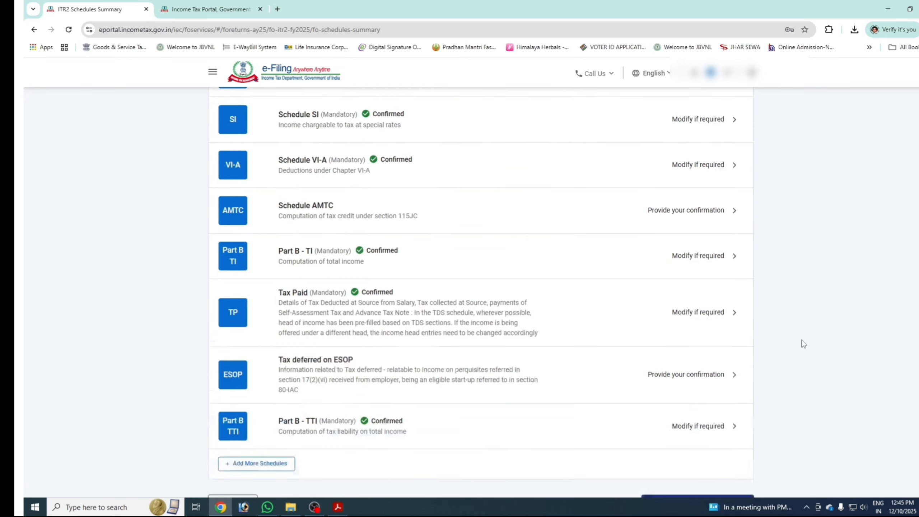
- Check that the mandatory schedules are confirmed and proceed to verification of the return
scroll(800, 340, up, 10)
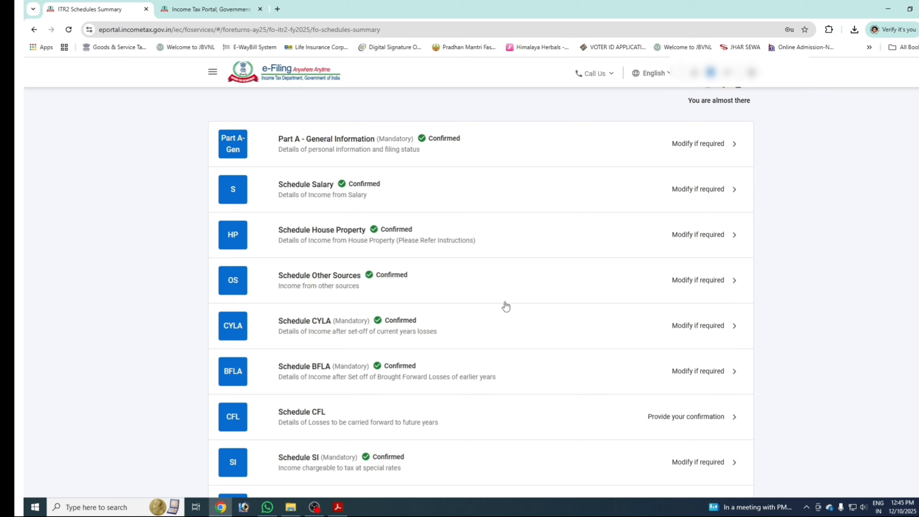
scroll(502, 308, down, 10)
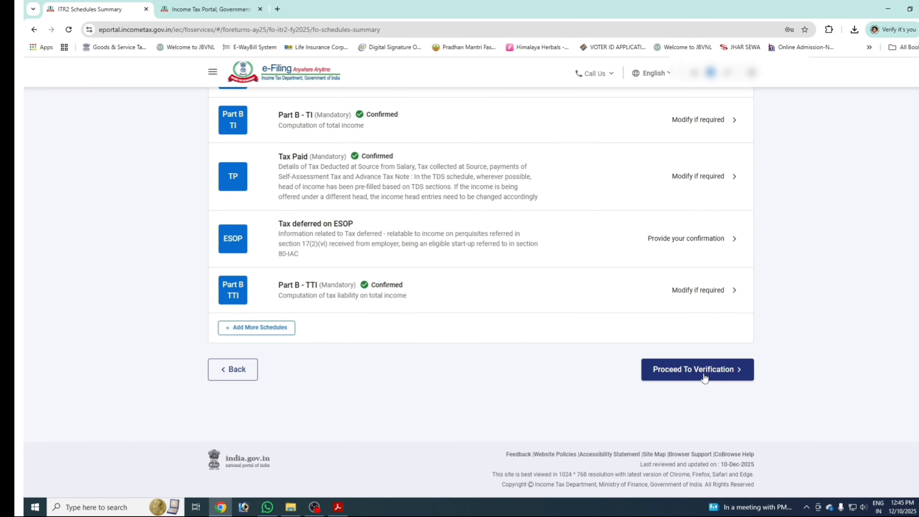
click(704, 377)
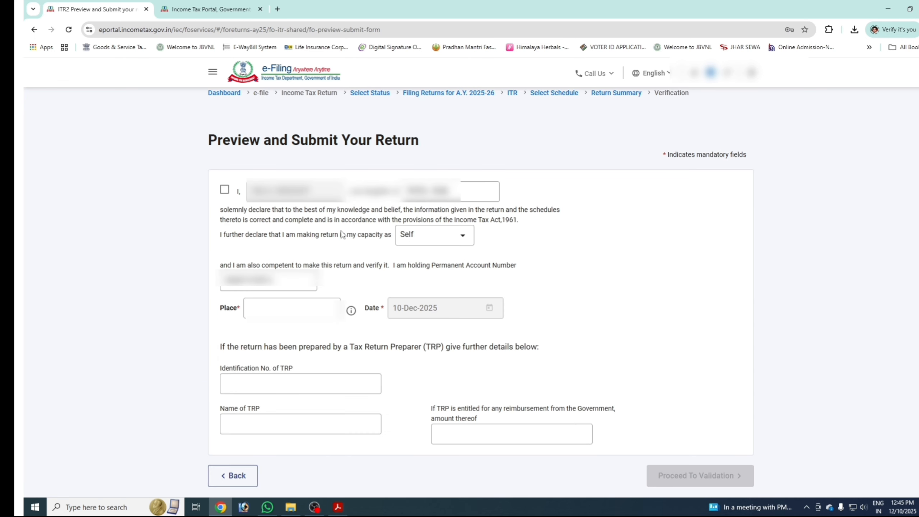
- Accept the declaration in the capacity of Self, fill in the place, and run the internal validation
click(225, 192)
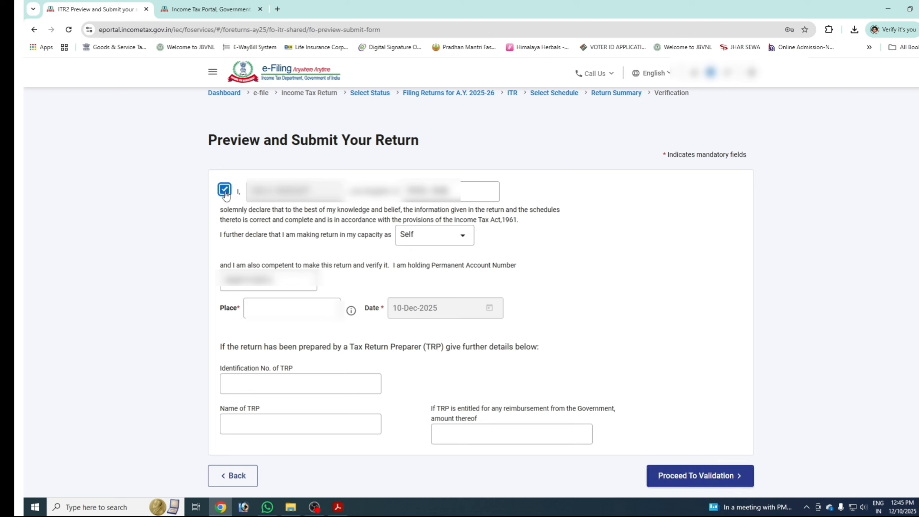
click(274, 308)
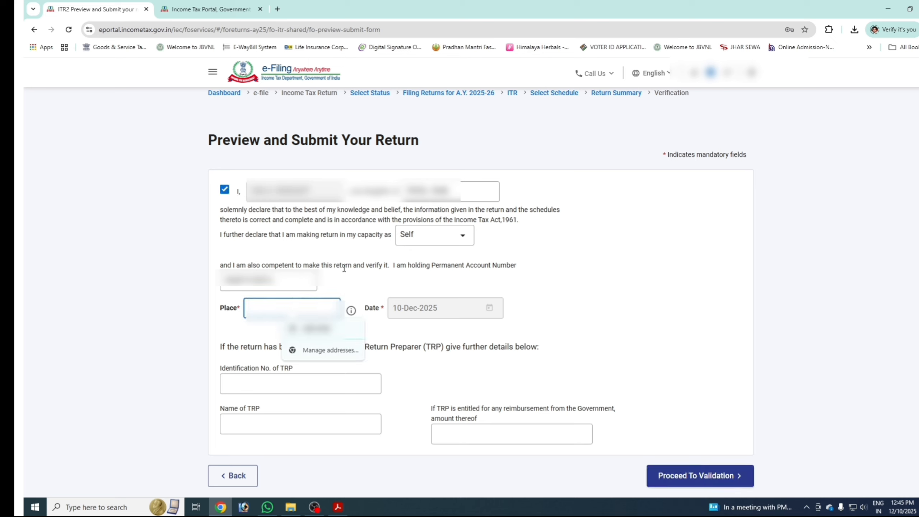
click(311, 329)
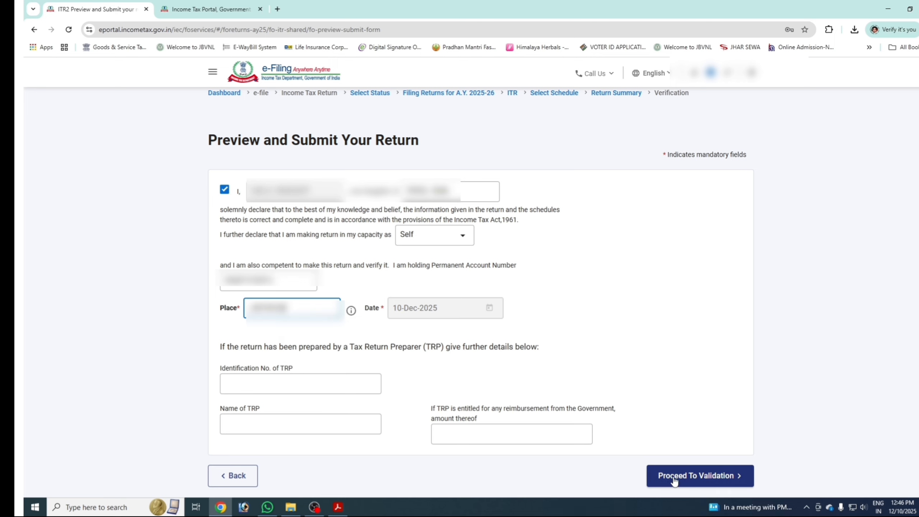
click(702, 481)
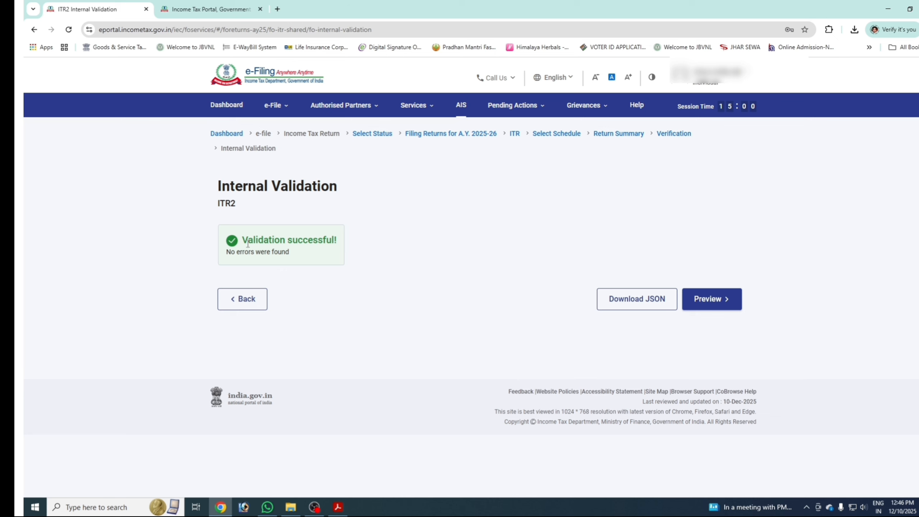
- Preview the return and send it on to upload level validation
click(708, 298)
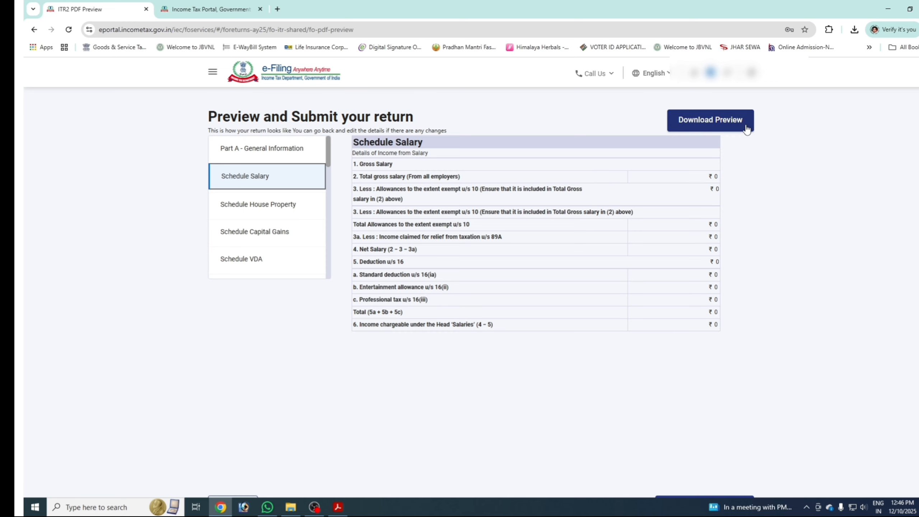
scroll(778, 233, down, 3)
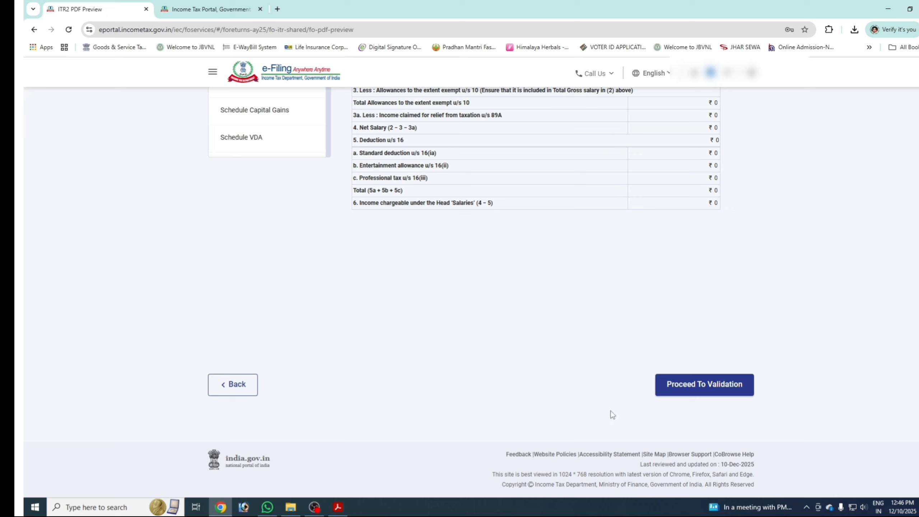
click(725, 392)
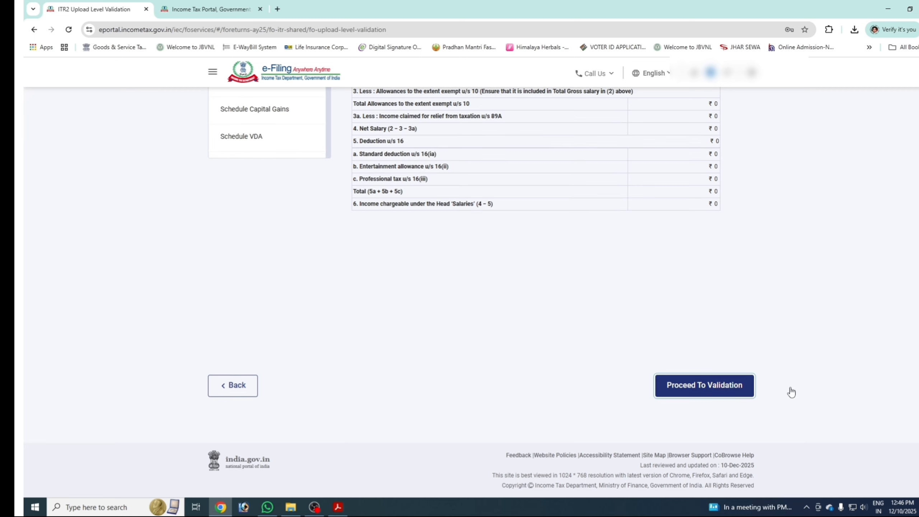